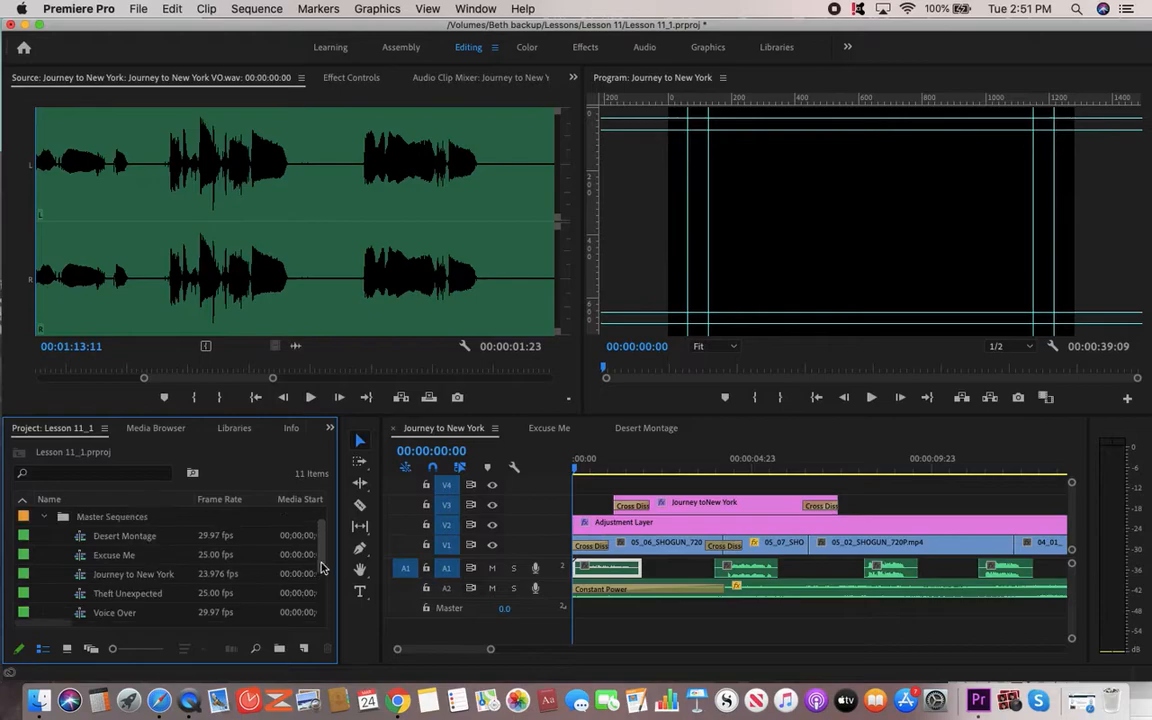
- Play the opening seconds of the Journey to New York sequence from its start
left_click(85, 582)
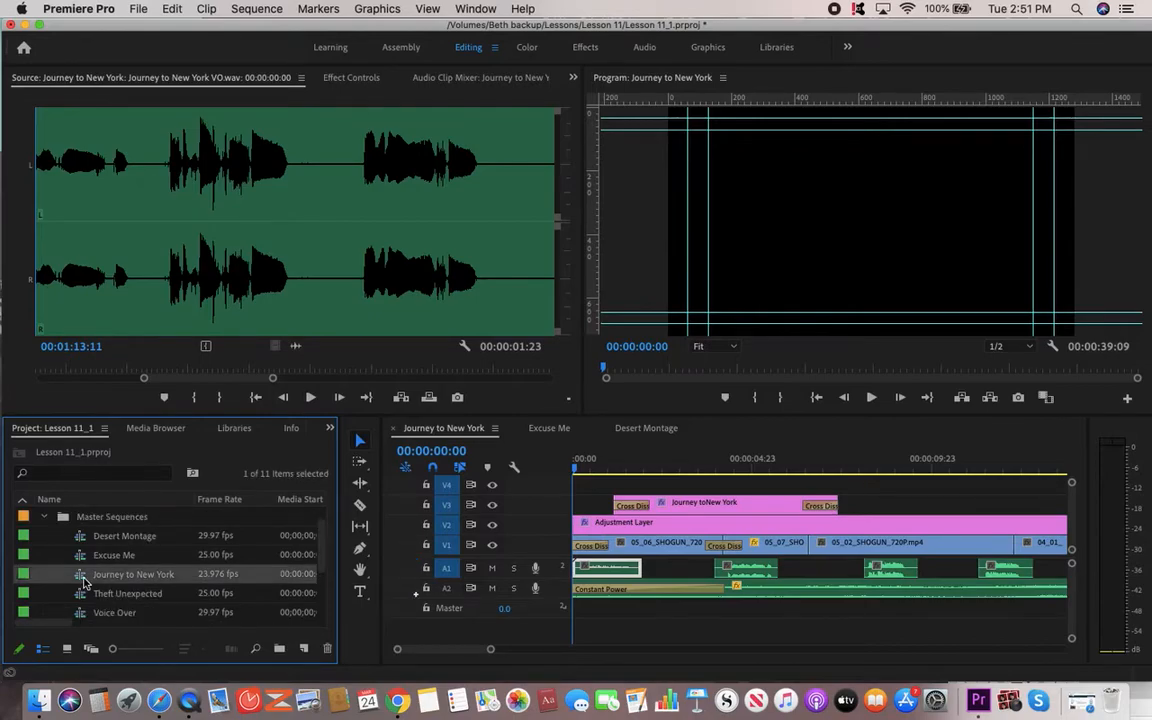
left_click(617, 473)
left_click_drag(617, 473, 576, 477)
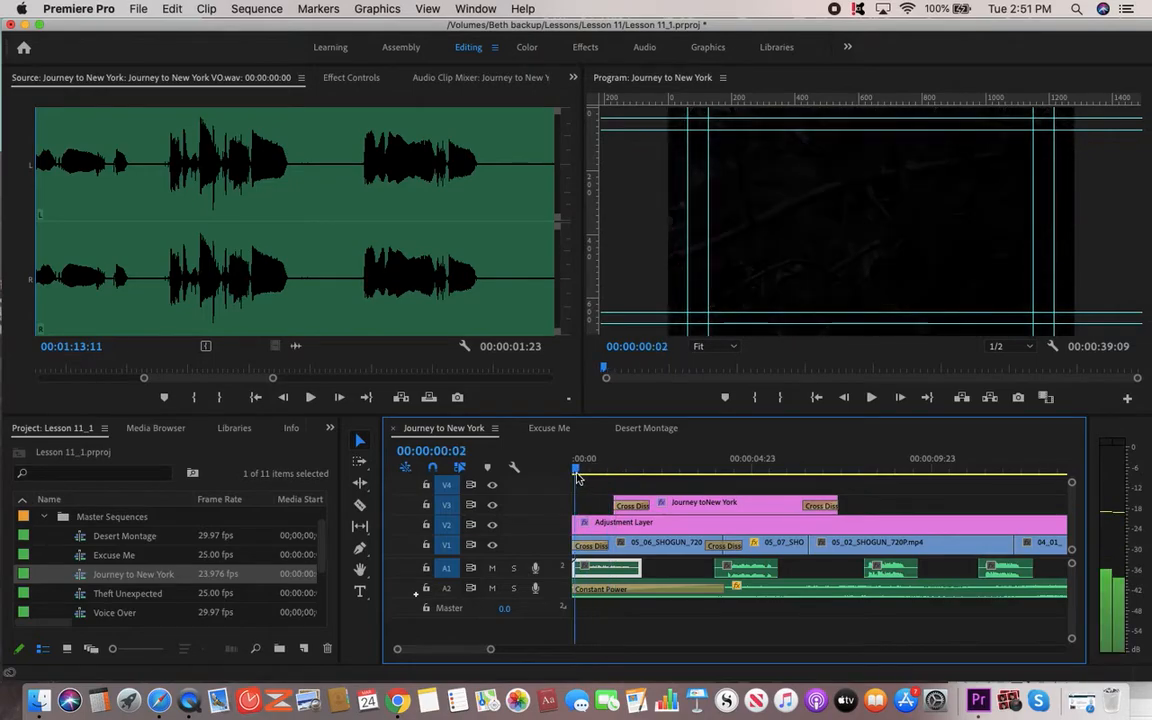
key("space")
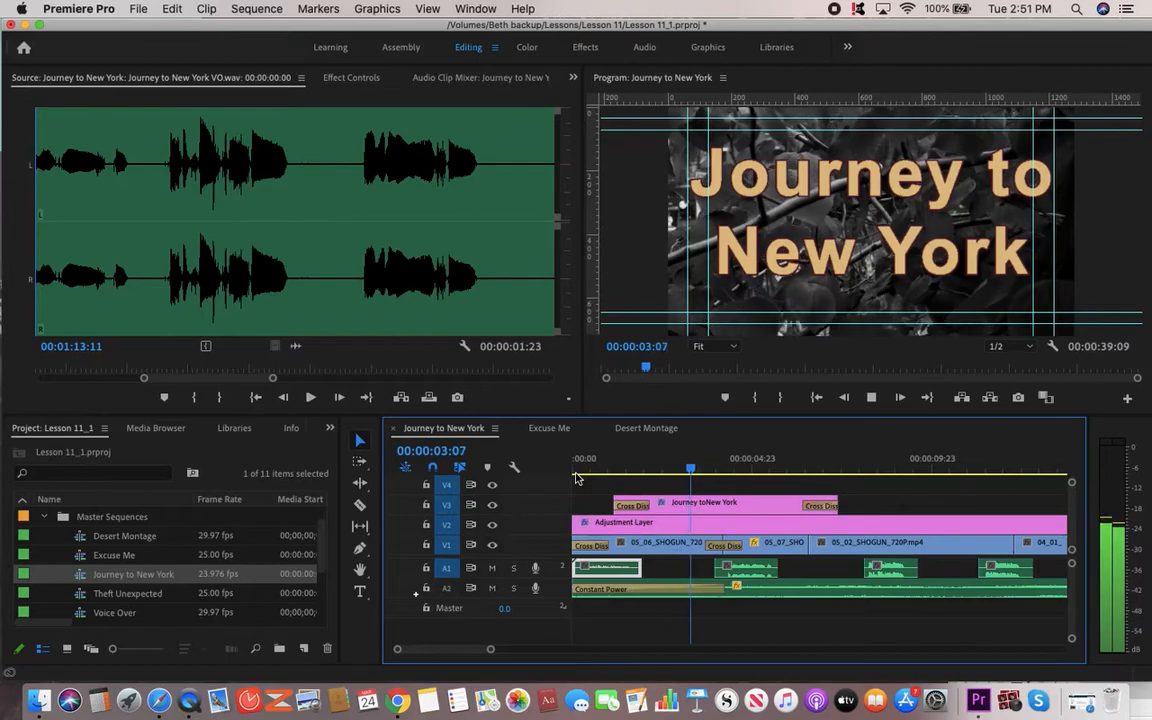
key("space")
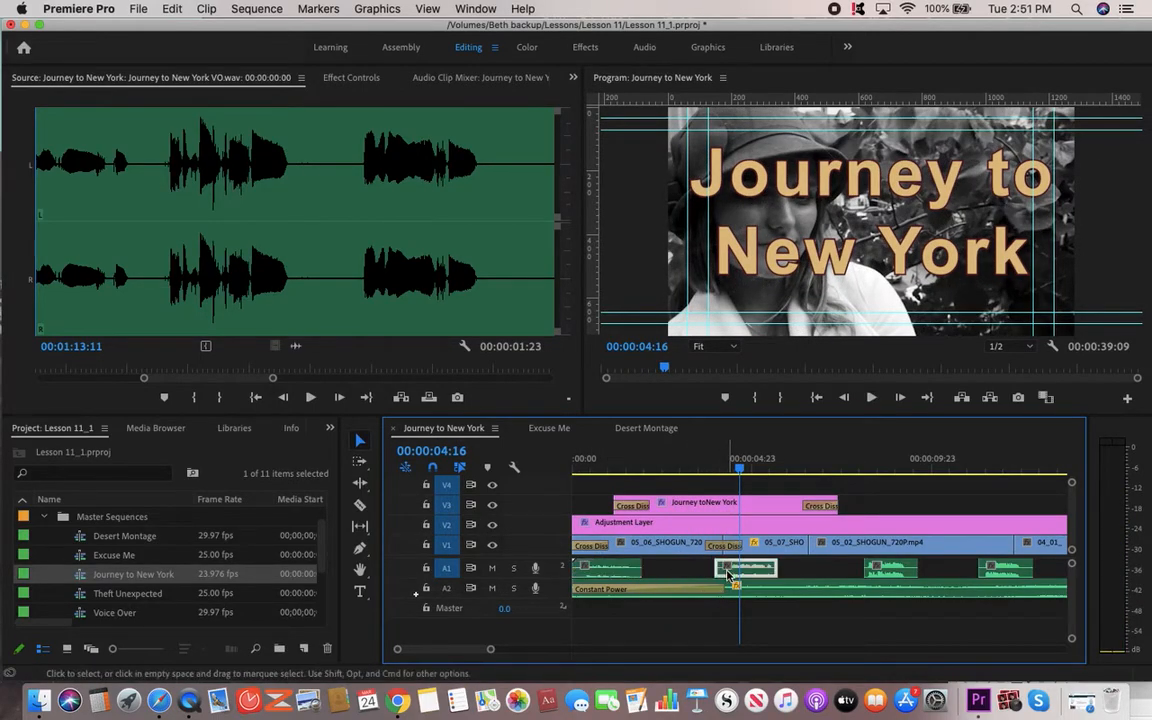
- Look over the voice-over clips on track A1, scrub the opening, and return the playhead to the sequence start
left_click(876, 570)
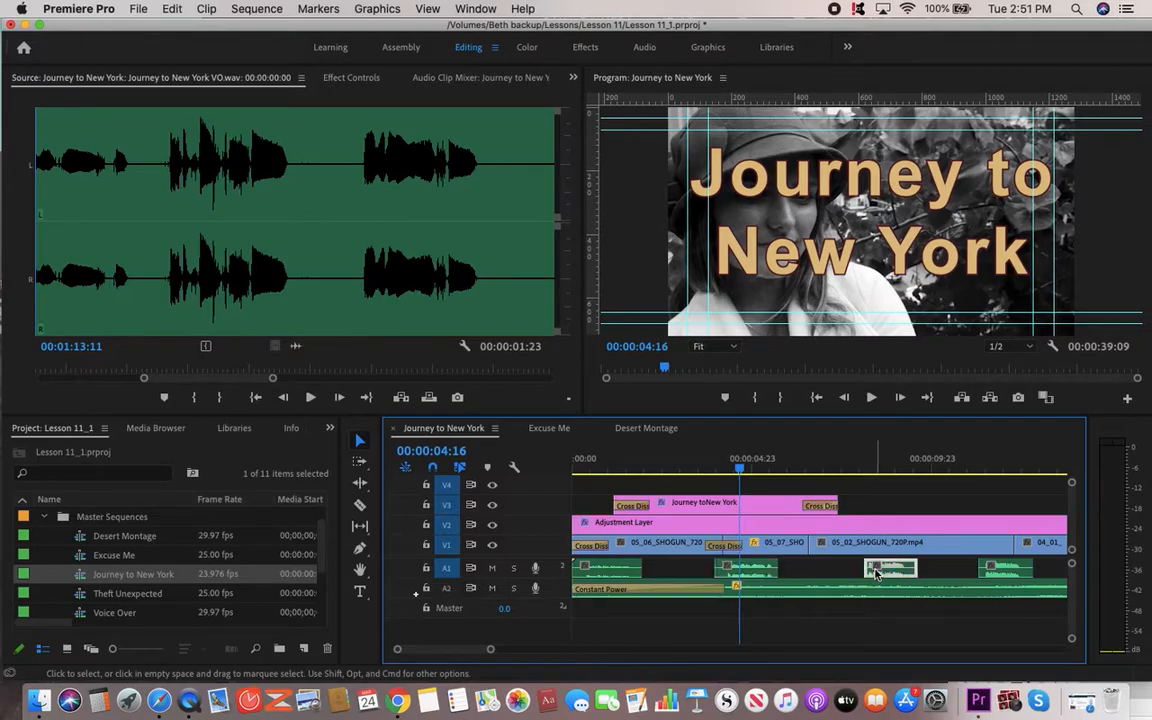
left_click(980, 570)
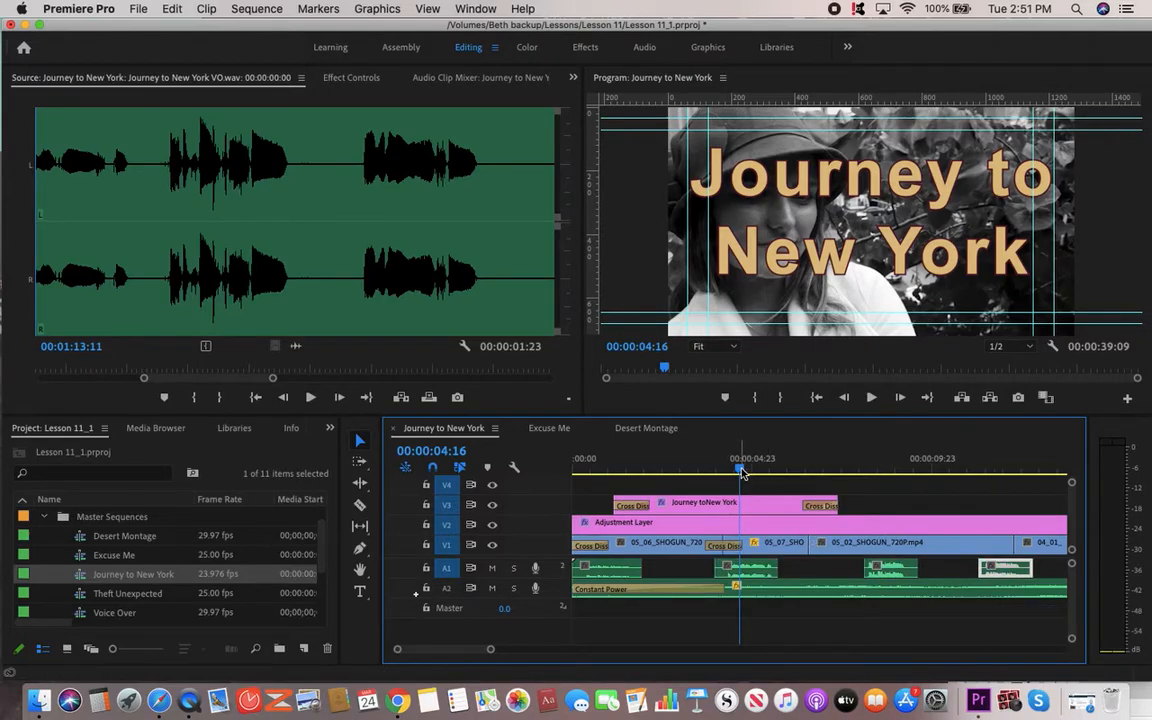
left_click_drag(740, 472, 561, 487)
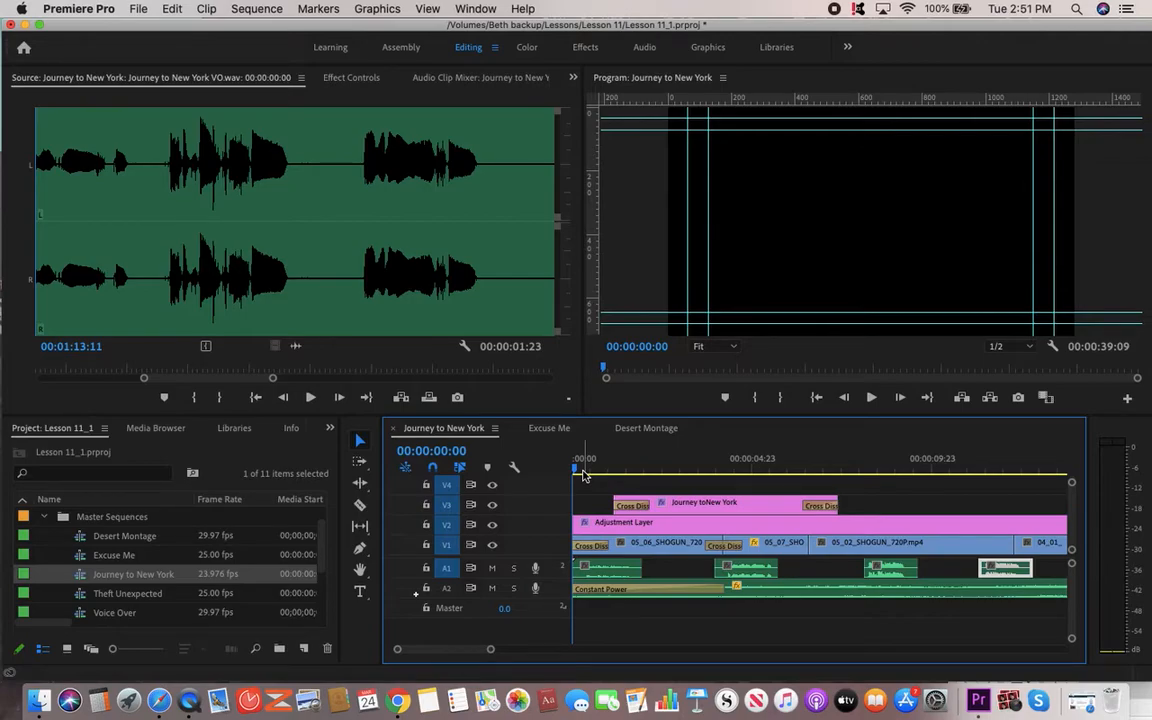
left_click_drag(575, 470, 682, 470)
left_click_drag(701, 519, 557, 469)
- Switch to the Audio workspace and show the volume faders of the Audio Track Mixer
left_click(643, 48)
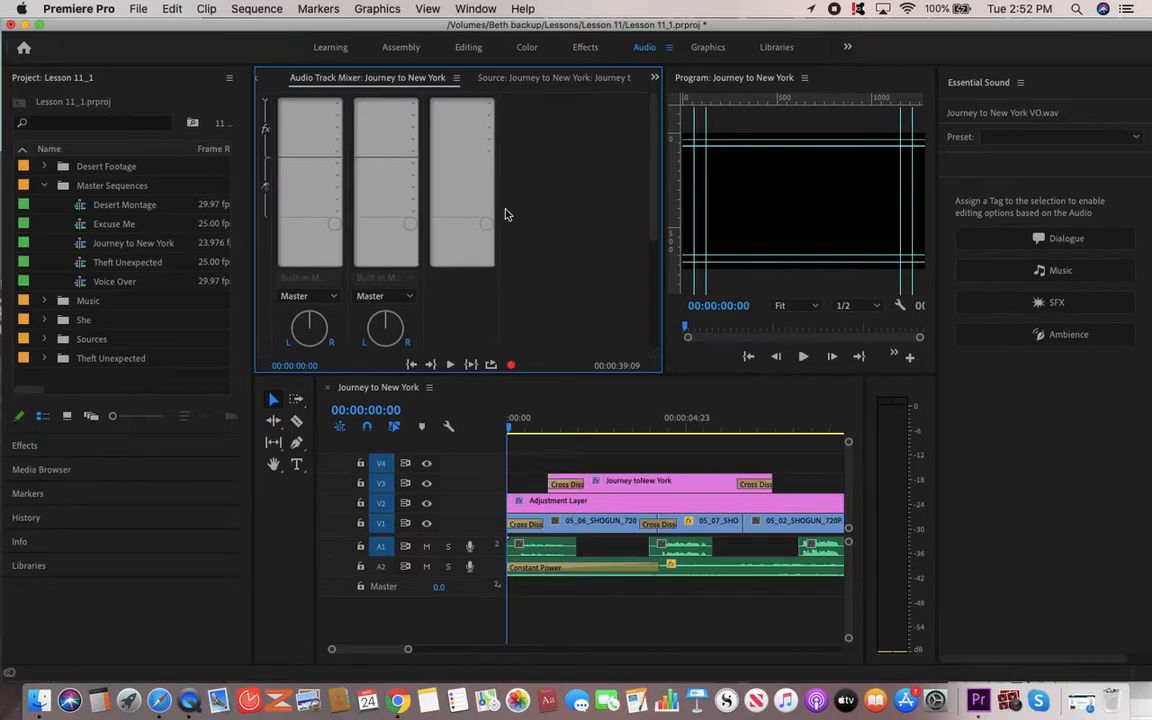
scroll(565, 222, "down", 5)
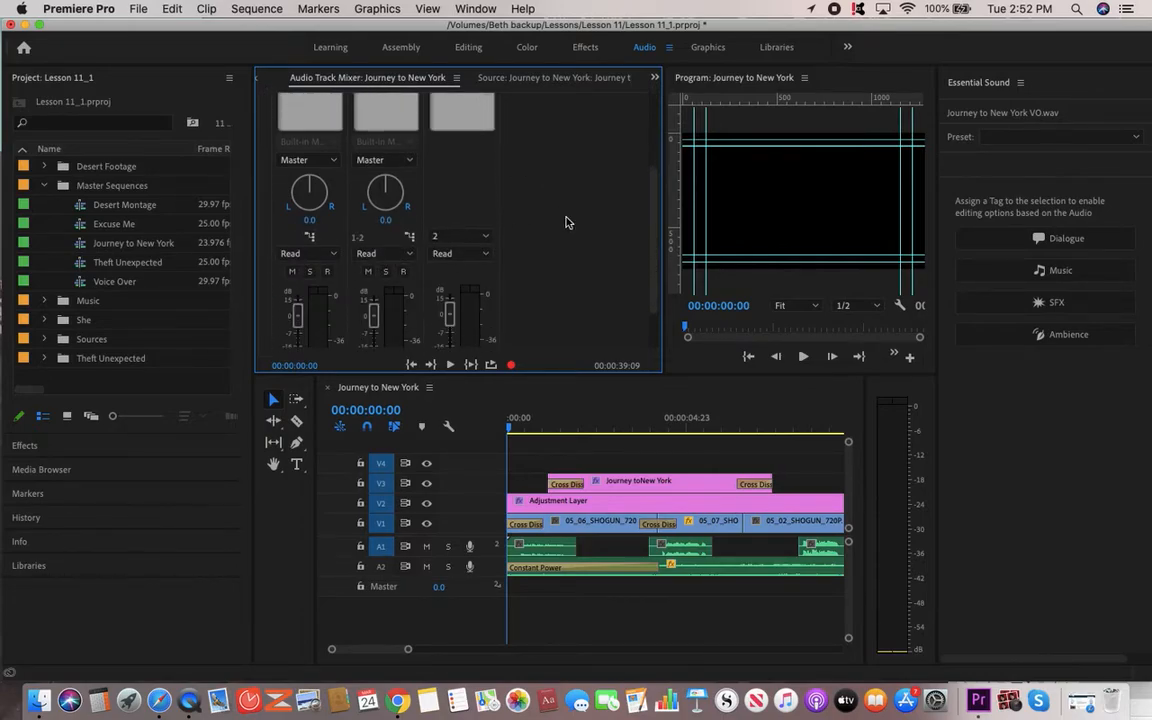
scroll(565, 222, "up", 5)
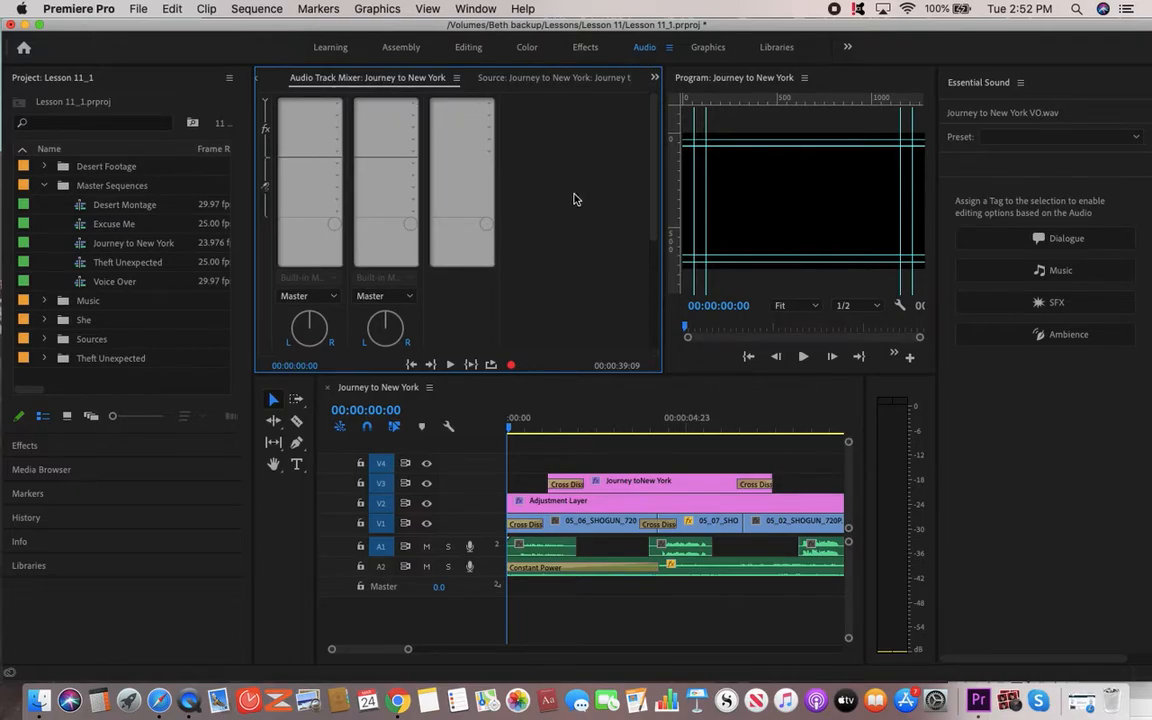
scroll(601, 270, "down", 8)
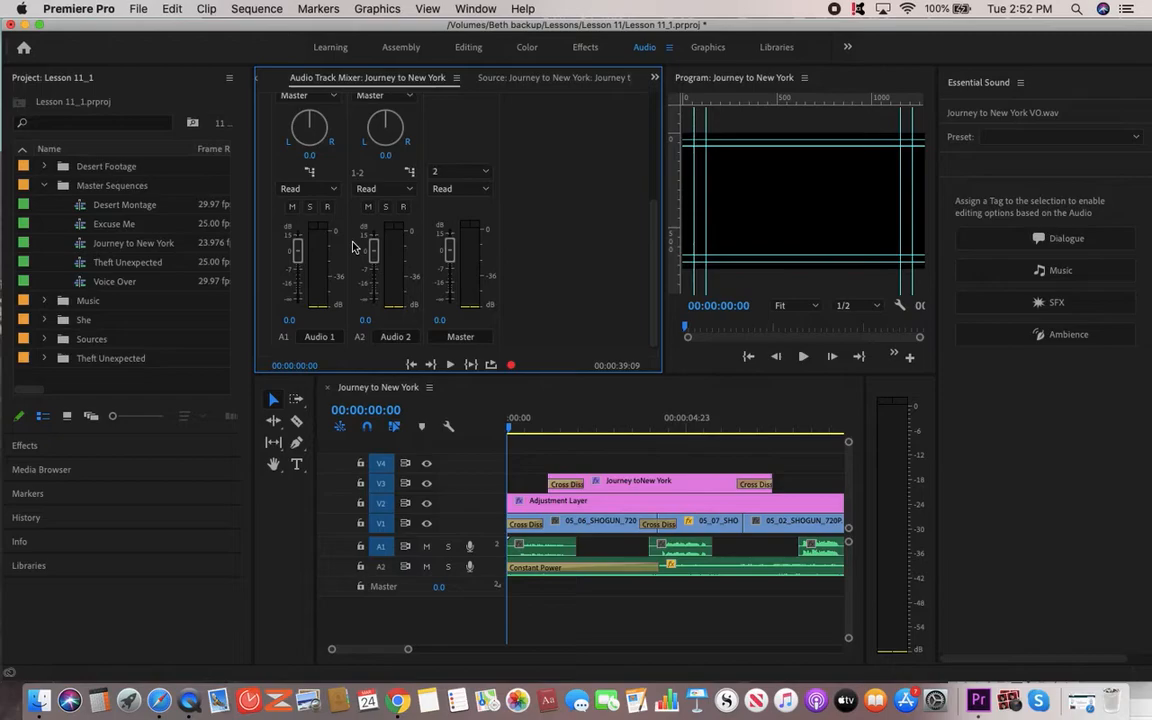
- Preview the track levels at the opening of the sequence and return the playhead to 00:00:00:00
left_click(510, 430)
key("space")
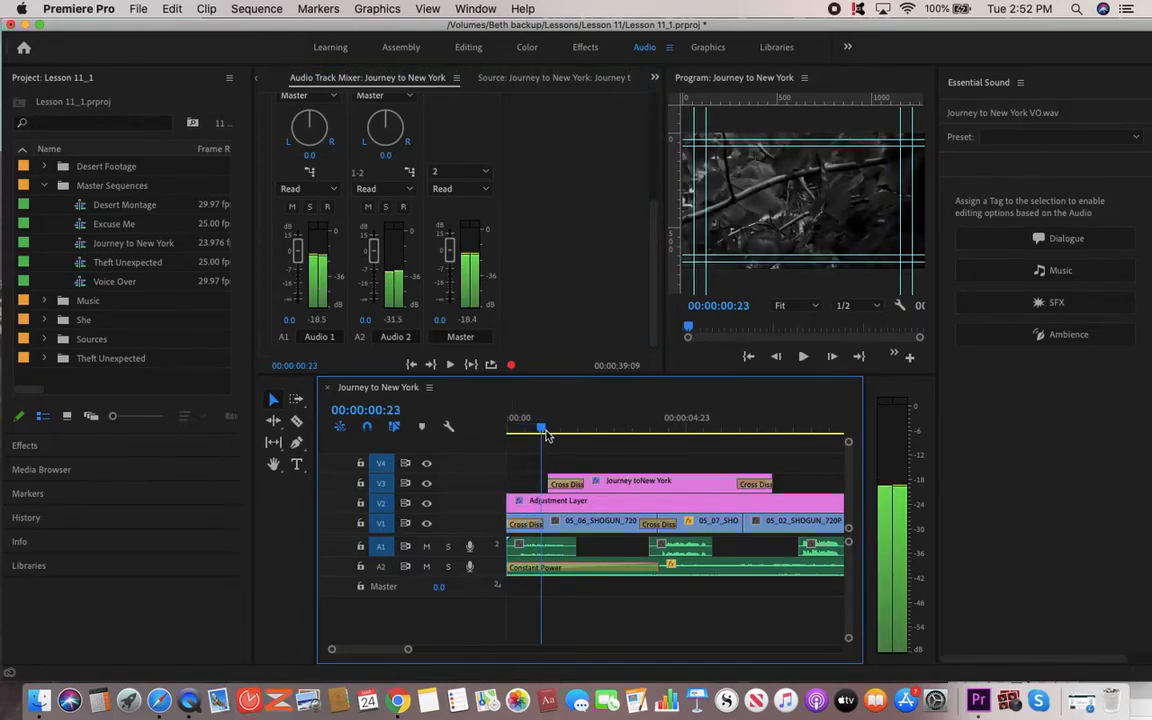
left_click_drag(563, 435, 510, 453)
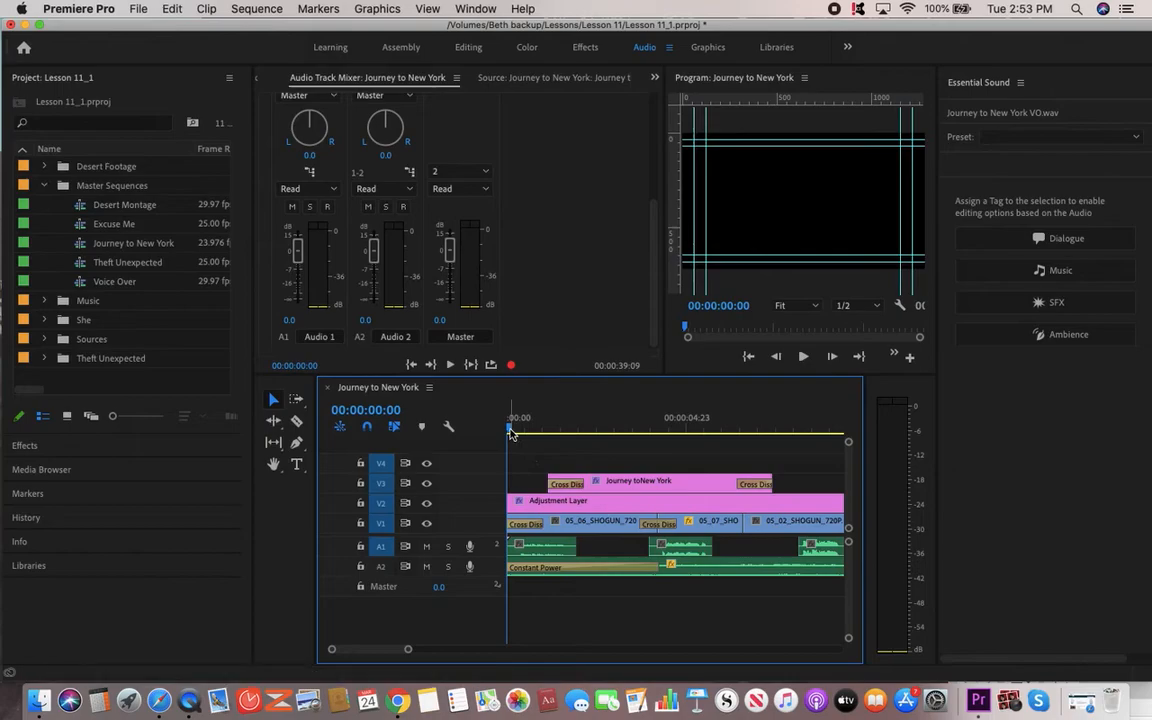
mouse_move(508, 432)
left_mouse_down()
mouse_move(576, 442)
mouse_move(506, 442)
left_mouse_up()
- Set the automation mode of both Audio 1 and Audio 2 to Write in the Audio Track Mixer
left_click(335, 190)
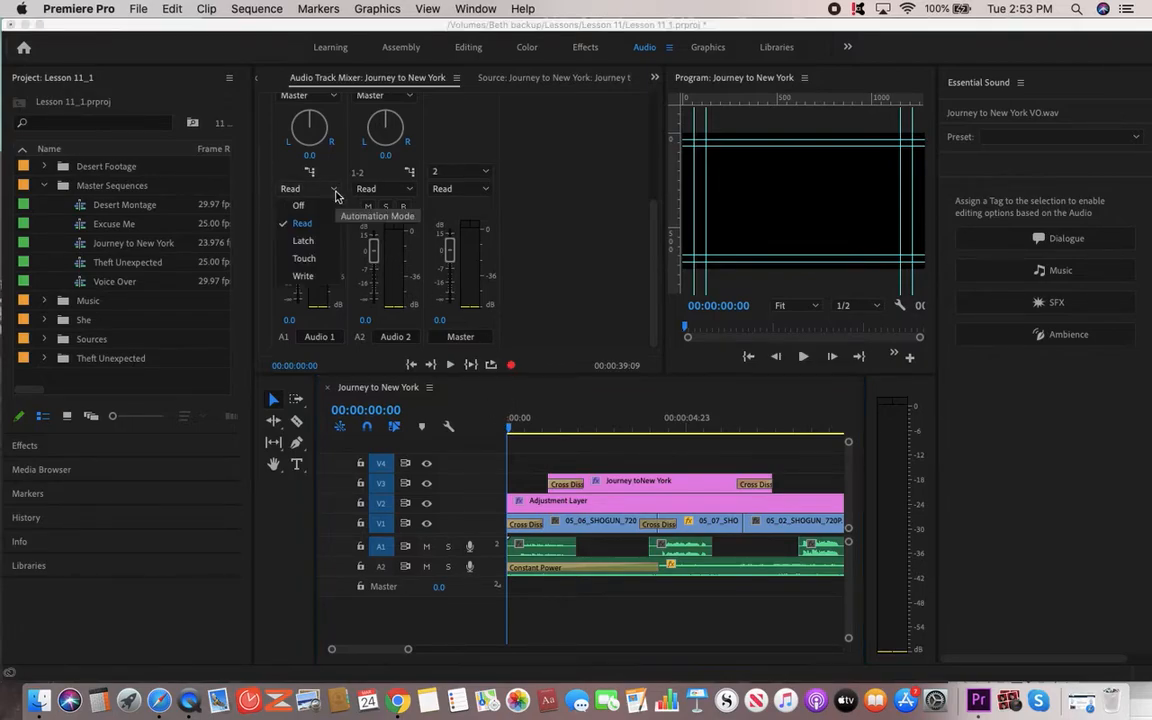
left_click(303, 276)
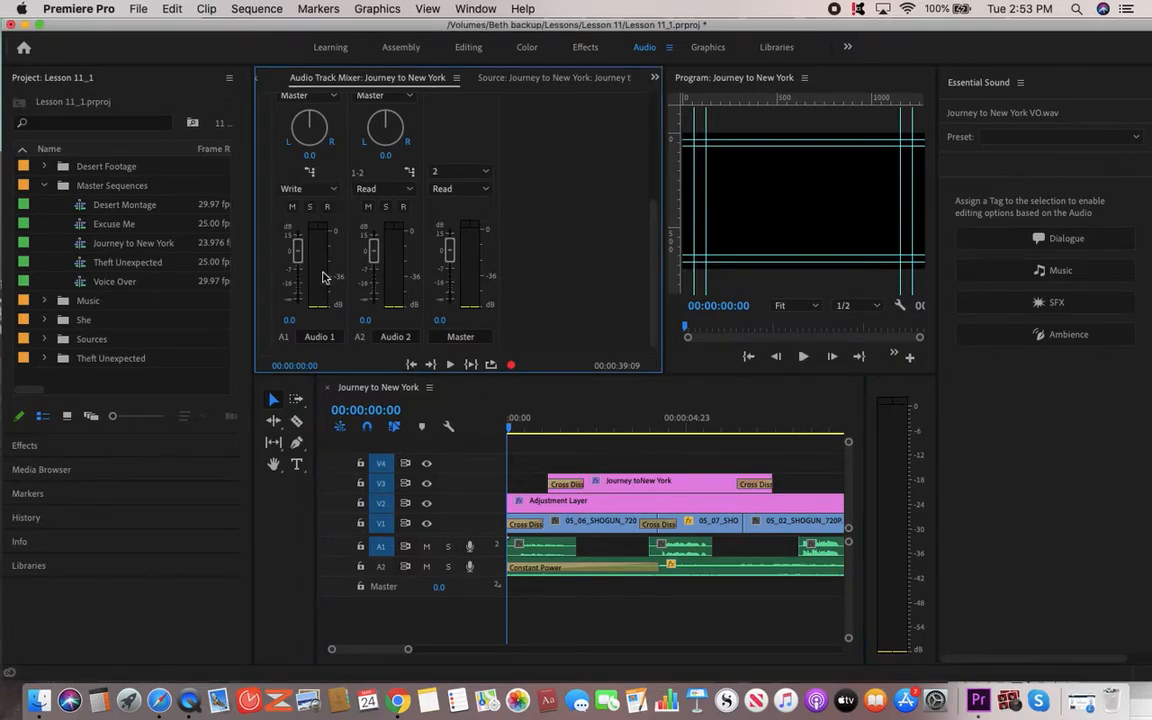
left_click(409, 190)
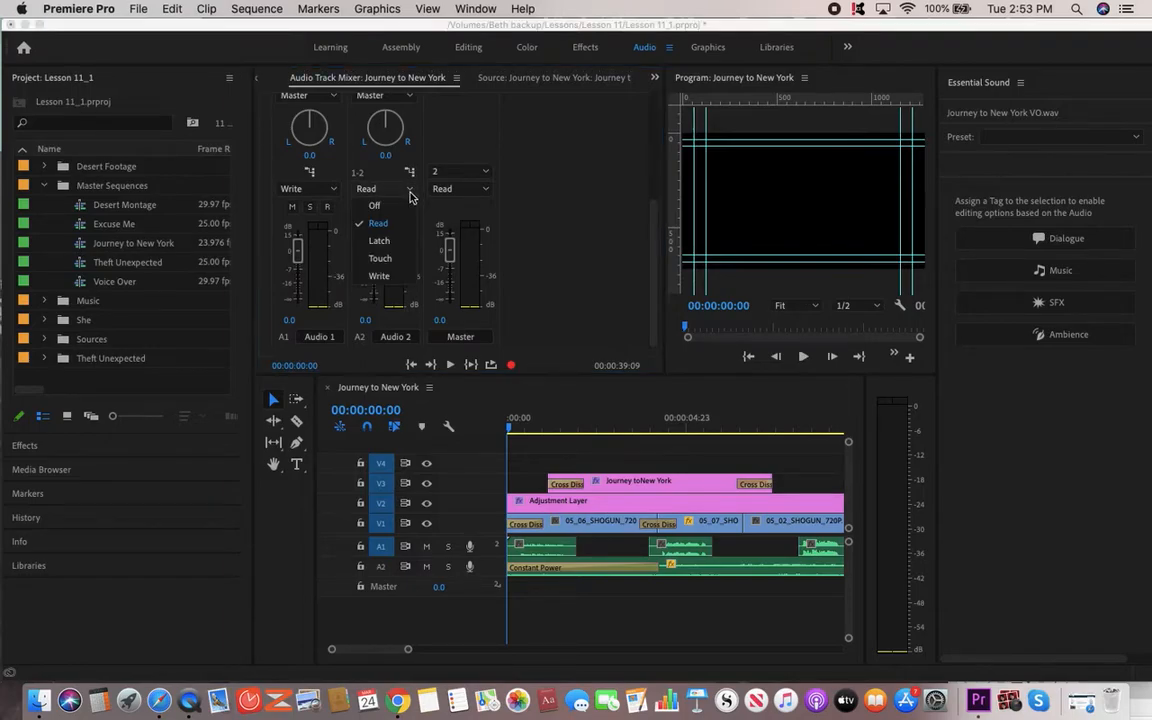
left_click(381, 277)
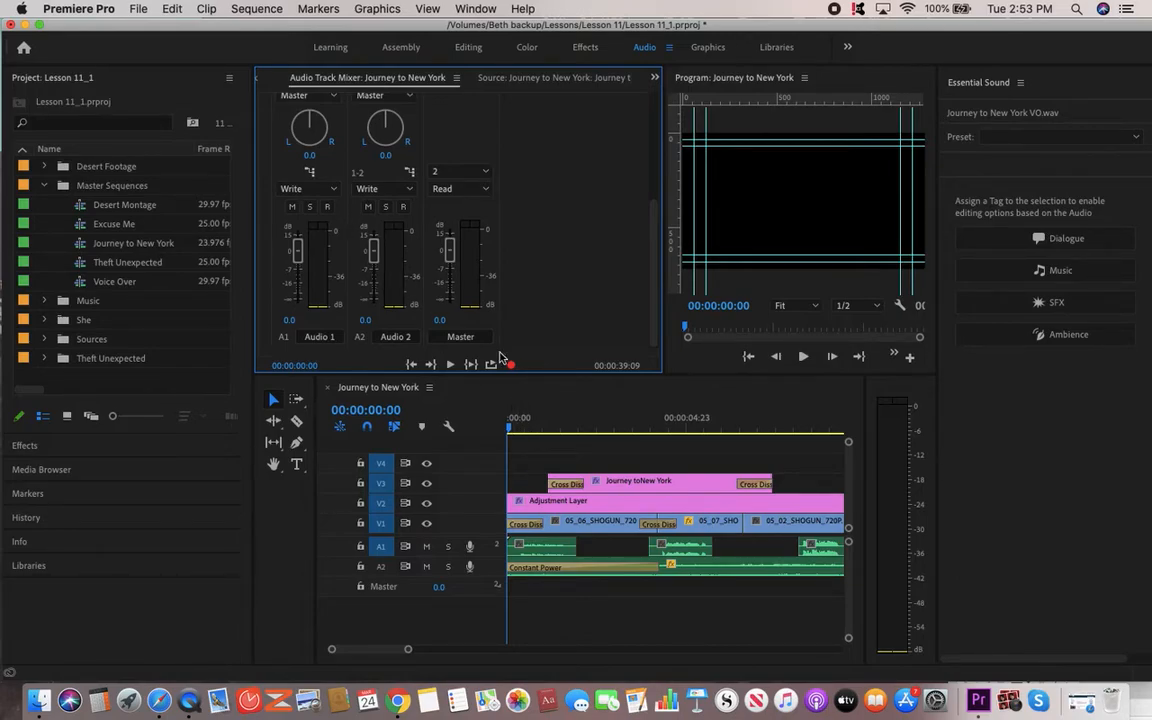
- Record volume automation on Audio 2 by moving its fader during playback, stopping at 00:00:35:17 with the fader fully lowered
key("space")
left_click_drag(373, 250, 406, 329)
key("space")
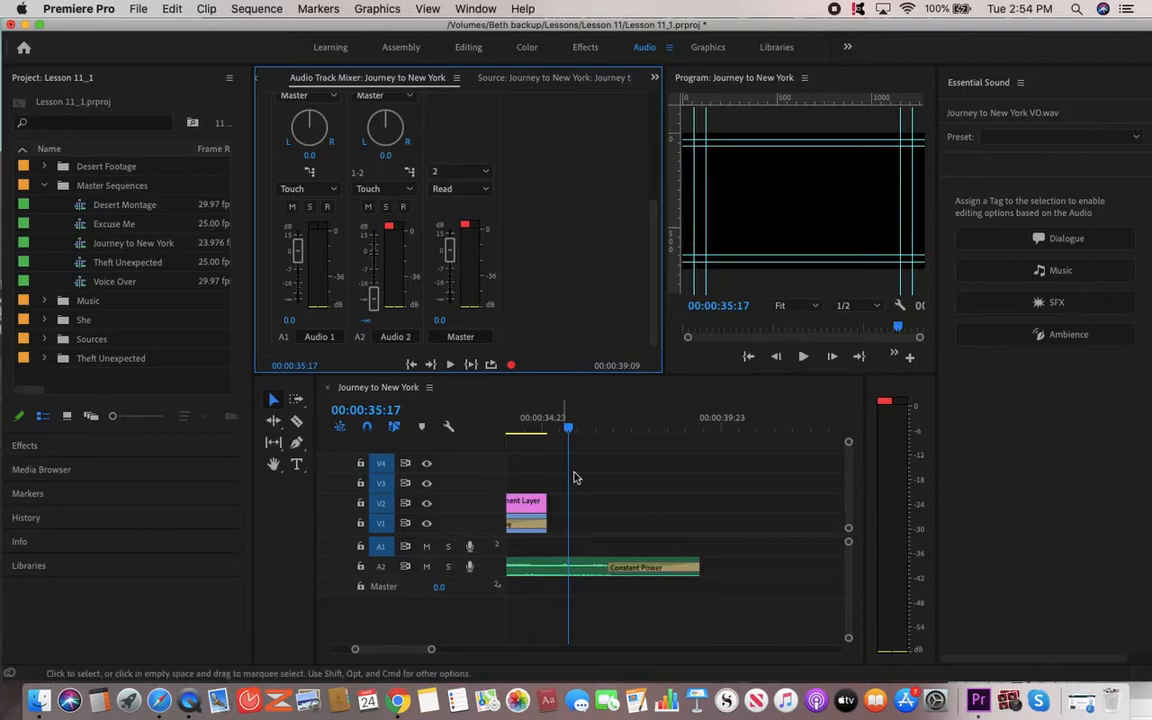
- Play the sequence back from near its start to about 00:00:11:15 to review the recorded Audio 2 fader automation
left_click_drag(429, 651, 406, 651)
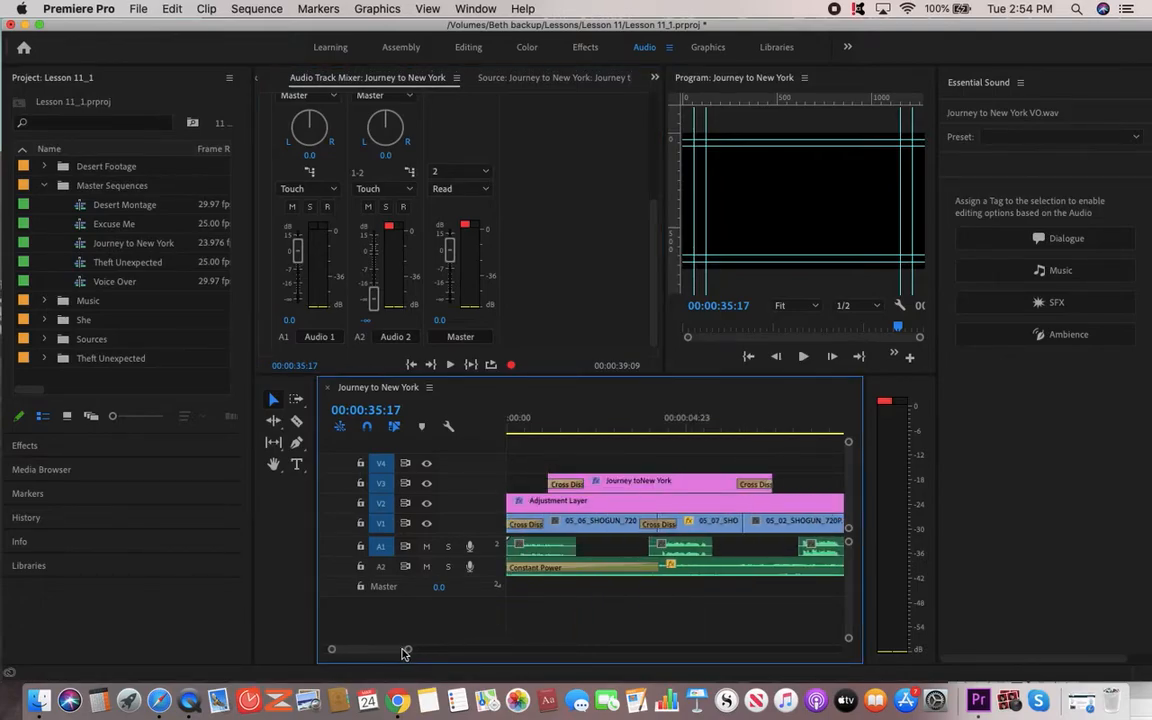
left_click(514, 430)
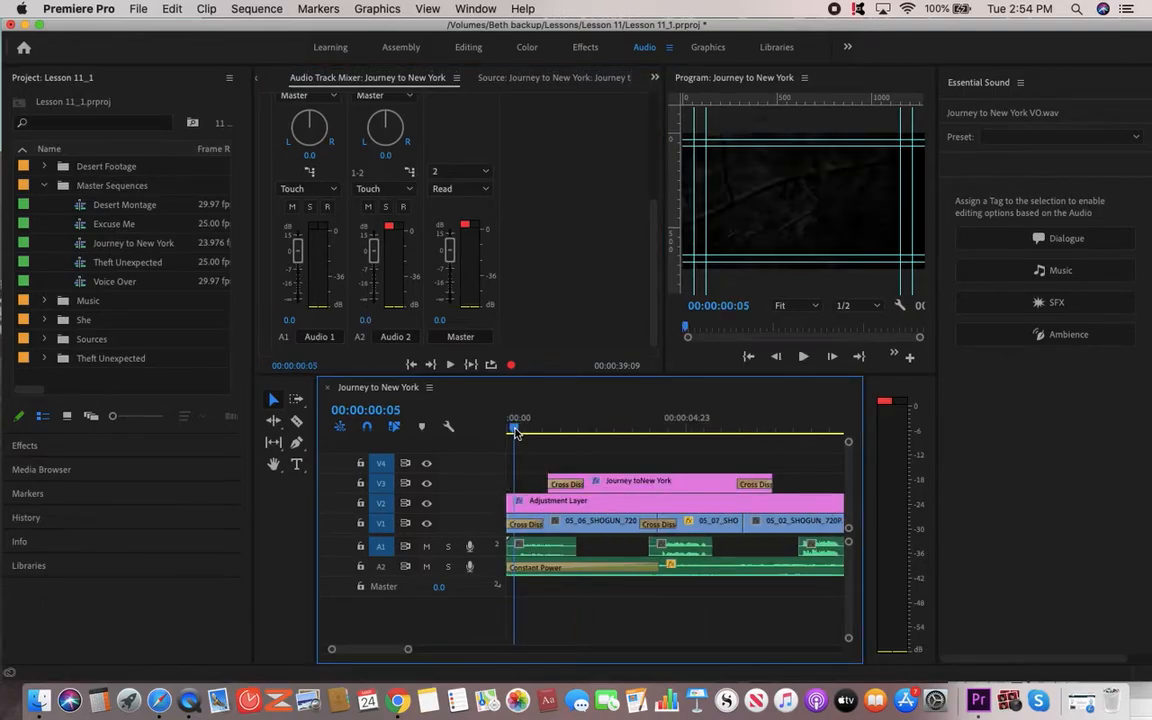
key("space")
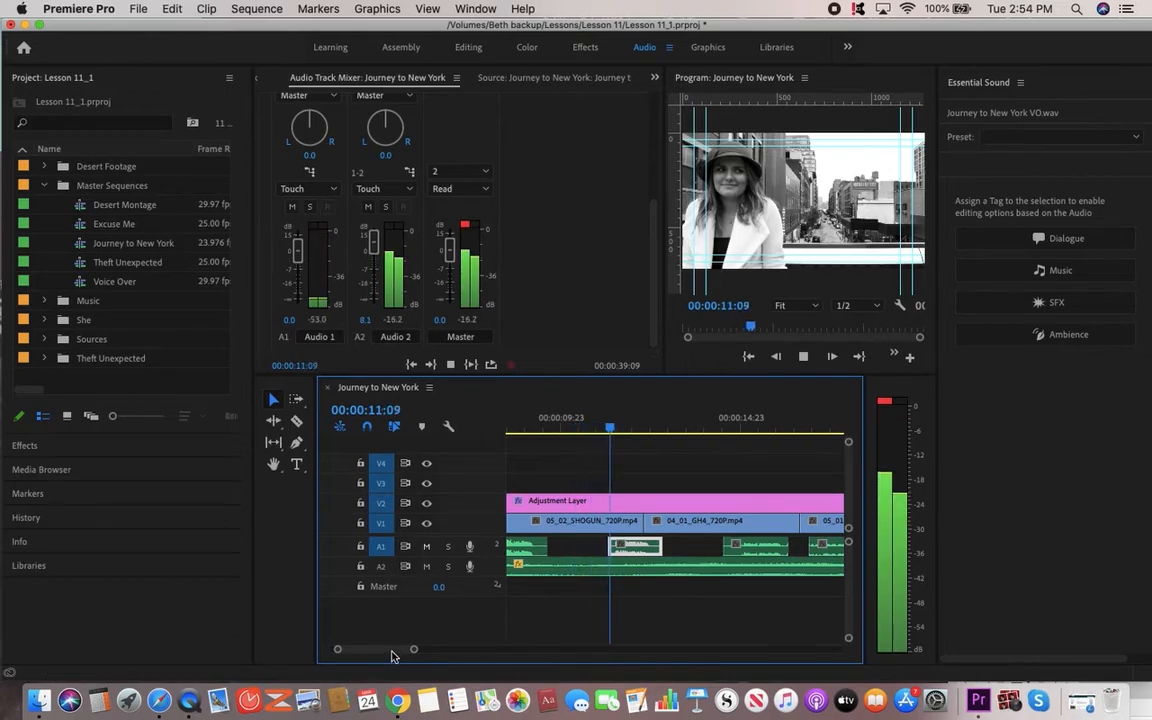
key("space")
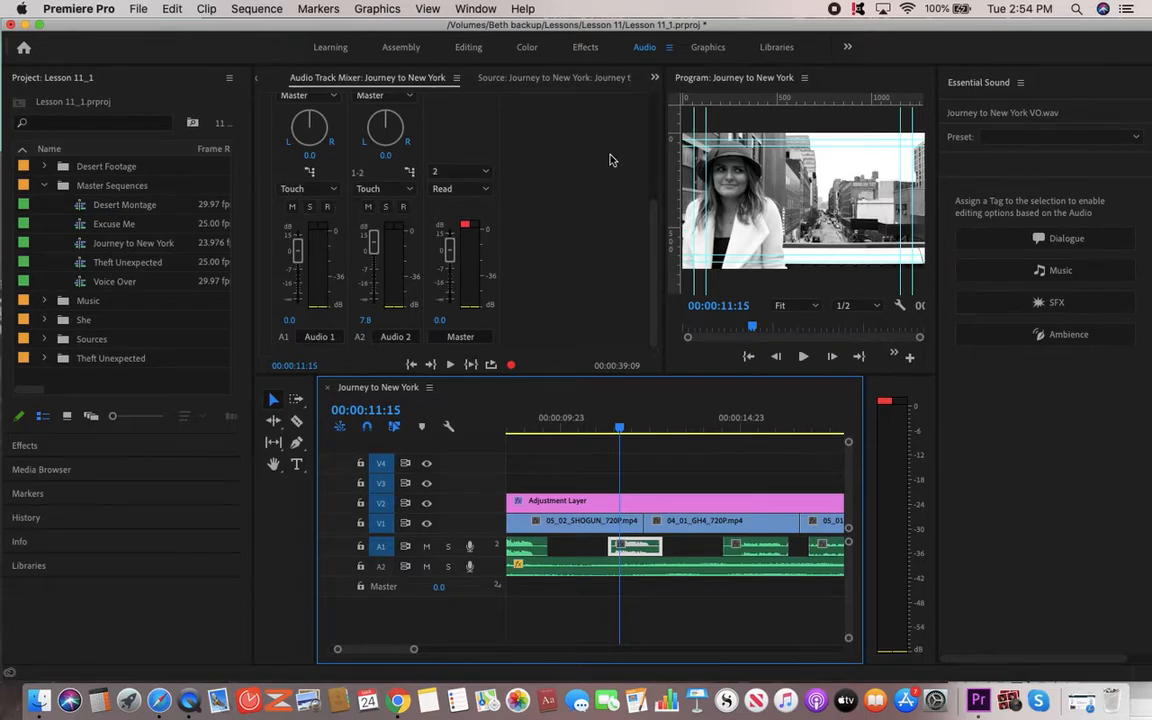
- Show the Audio Clip Mixer for the Journey to New York sequence
left_click(655, 78)
left_click(680, 93)
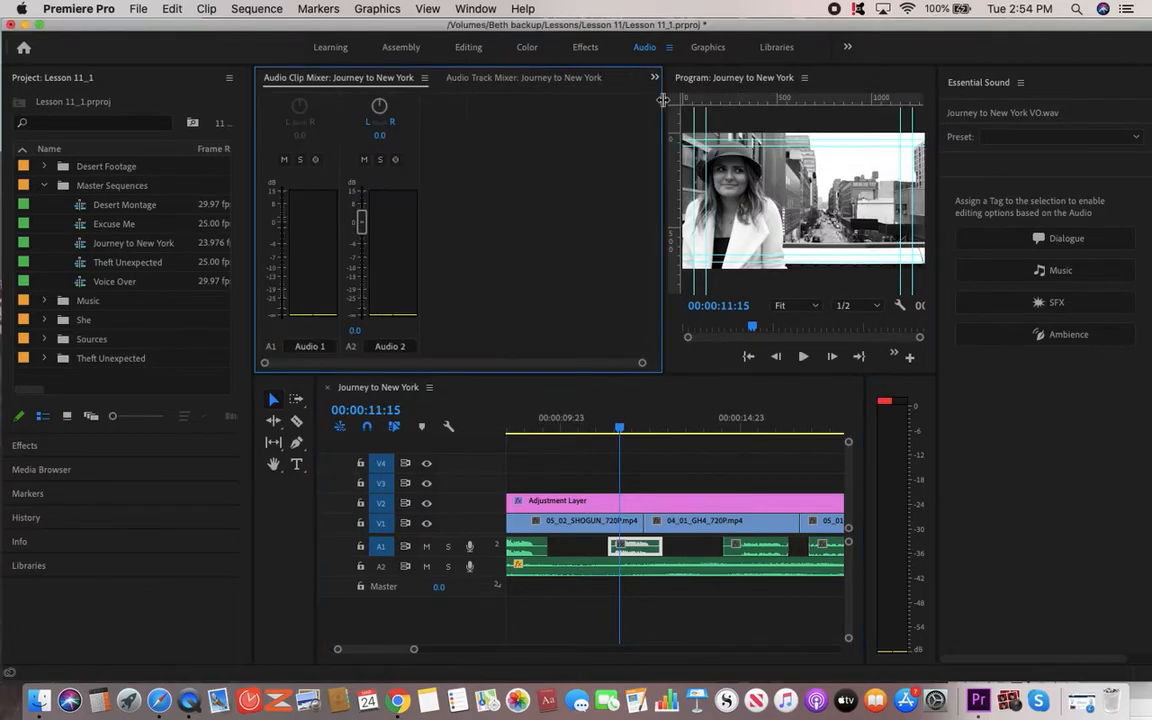